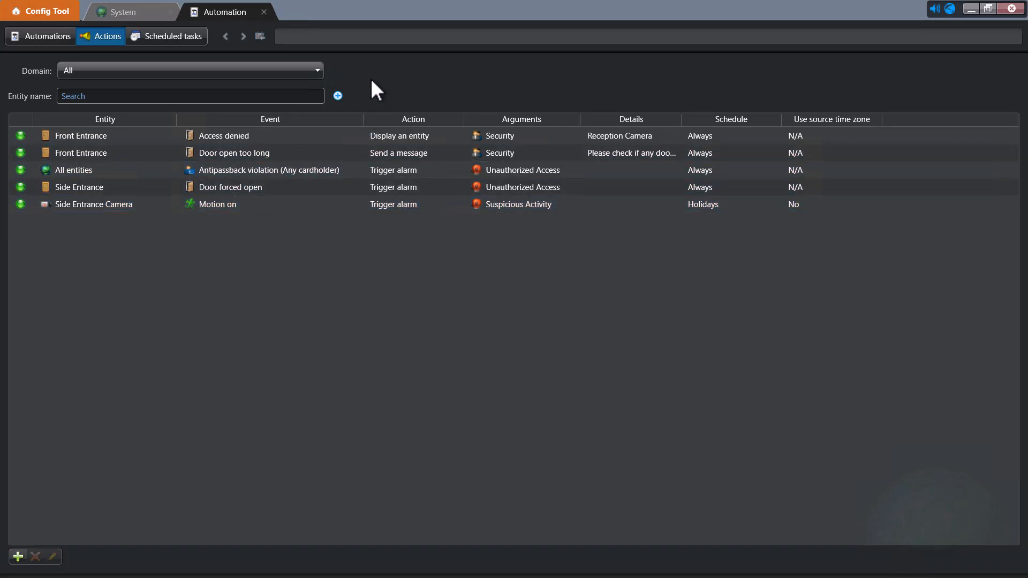
pyautogui.click(309, 68)
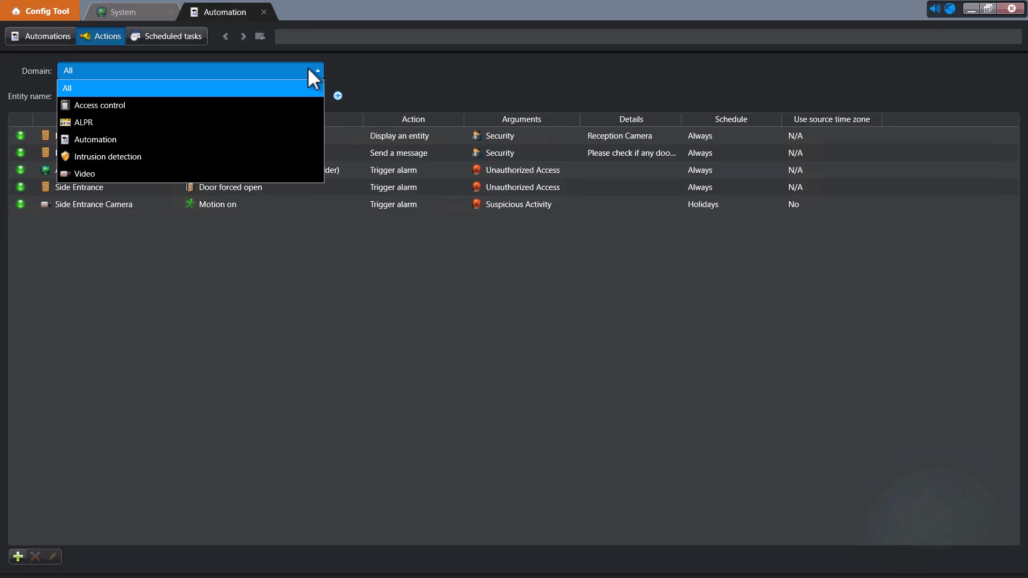
pyautogui.click(147, 180)
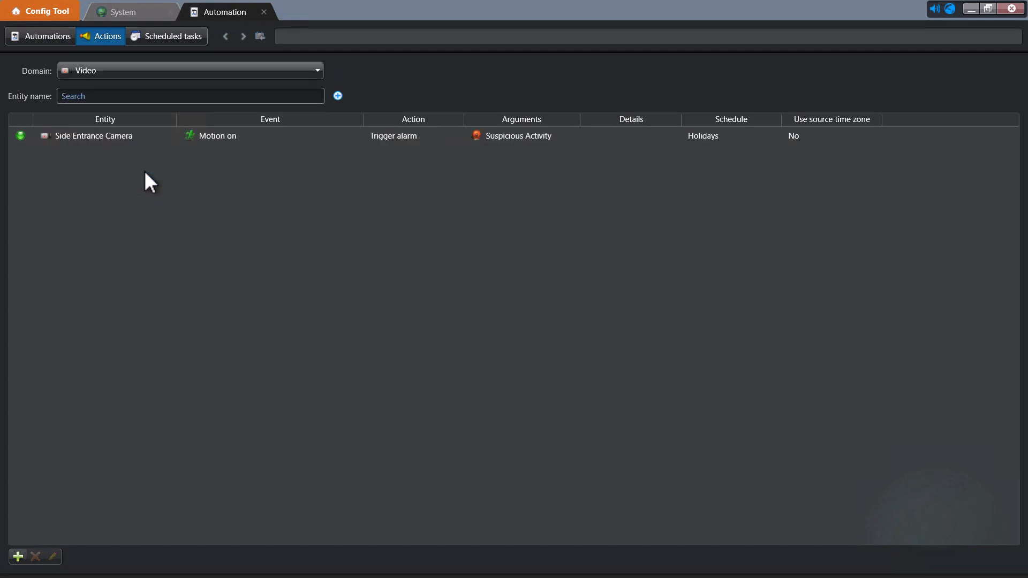
pyautogui.click(171, 141)
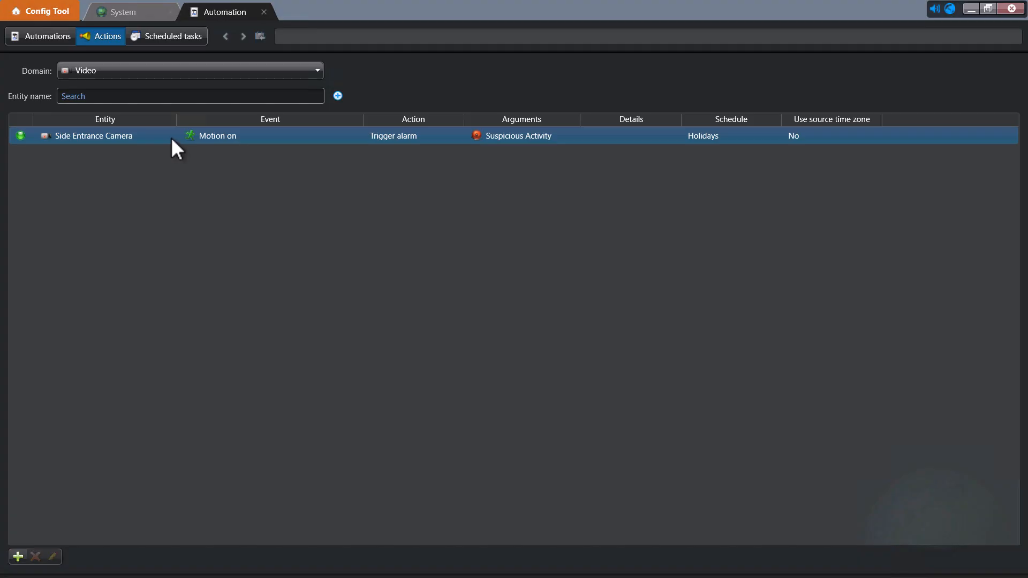
pyautogui.click(220, 75)
pyautogui.click(192, 88)
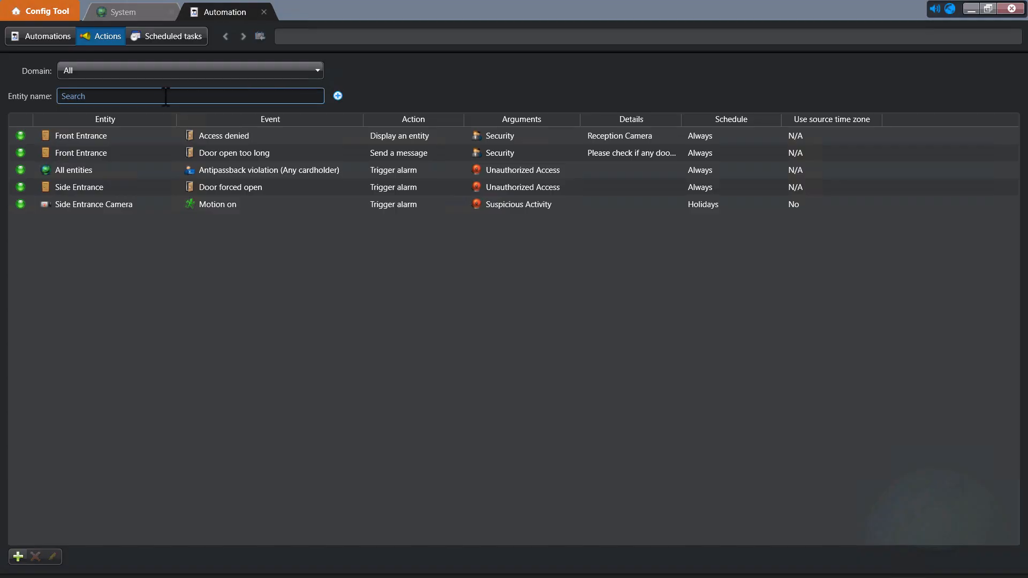
pyautogui.click(153, 134)
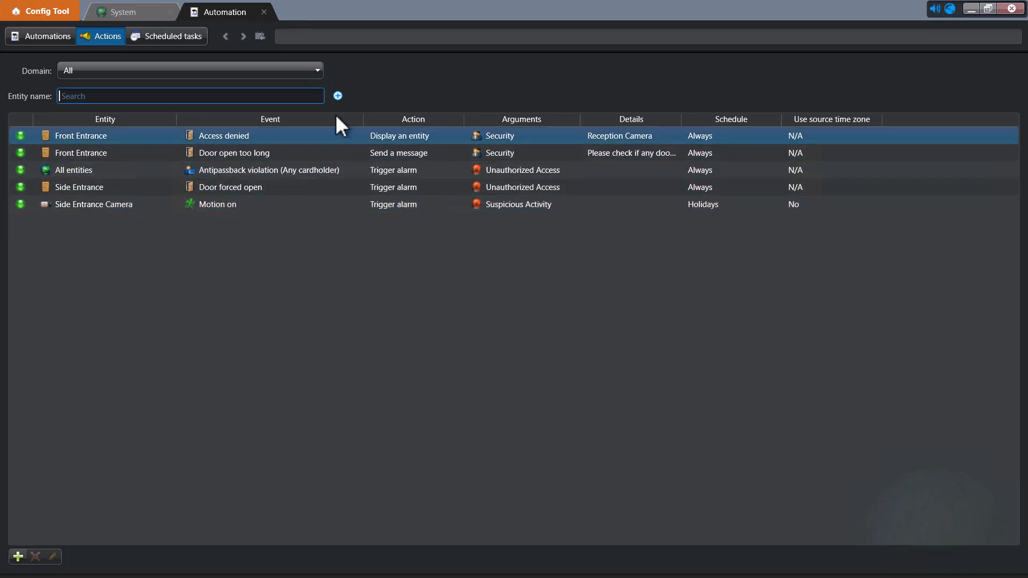
pyautogui.click(337, 95)
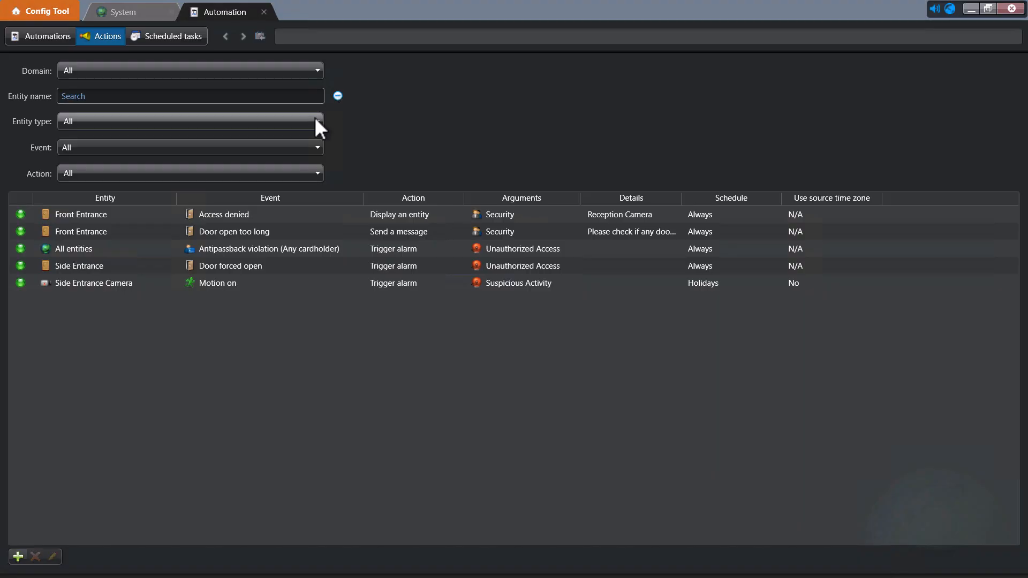
pyautogui.click(309, 172)
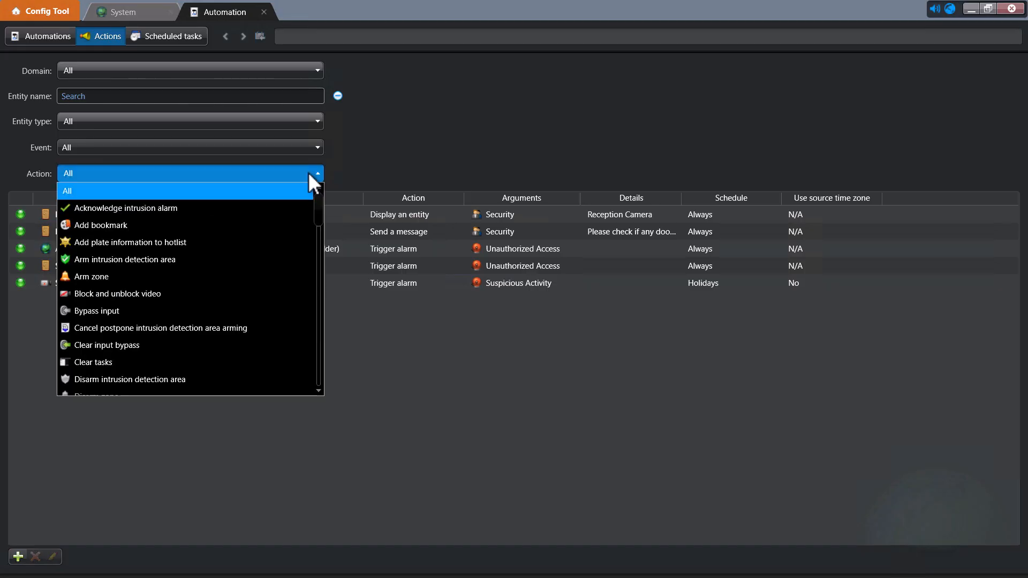
pyautogui.press('t')
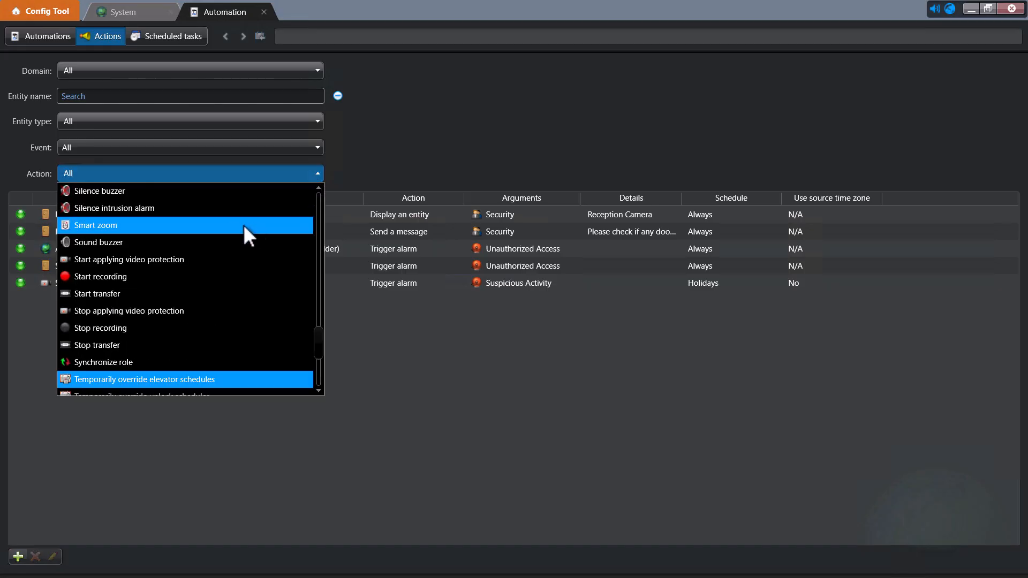
pyautogui.scroll(-2, 243, 224)
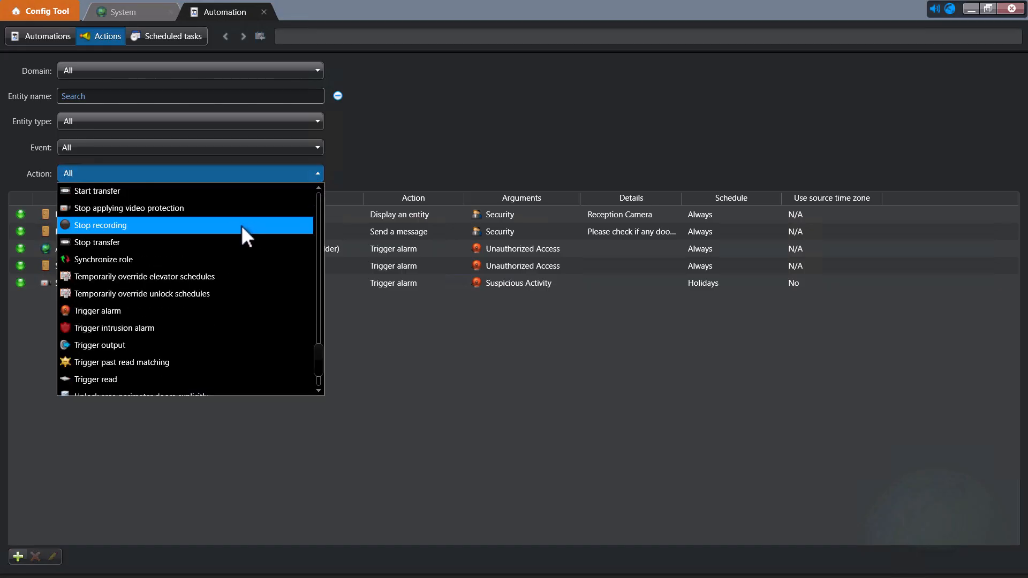
pyautogui.click(126, 311)
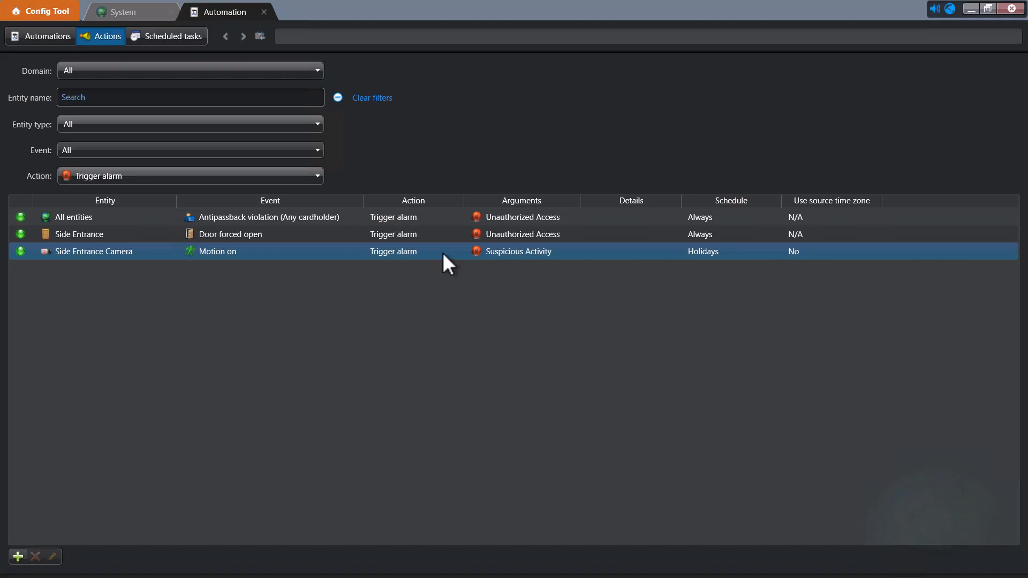
pyautogui.click(383, 99)
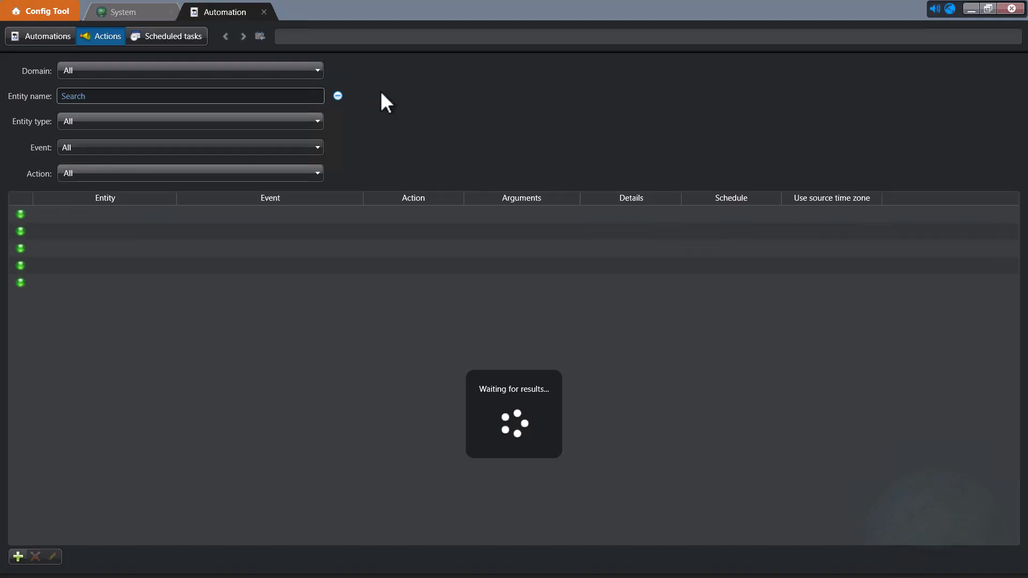
pyautogui.click(338, 96)
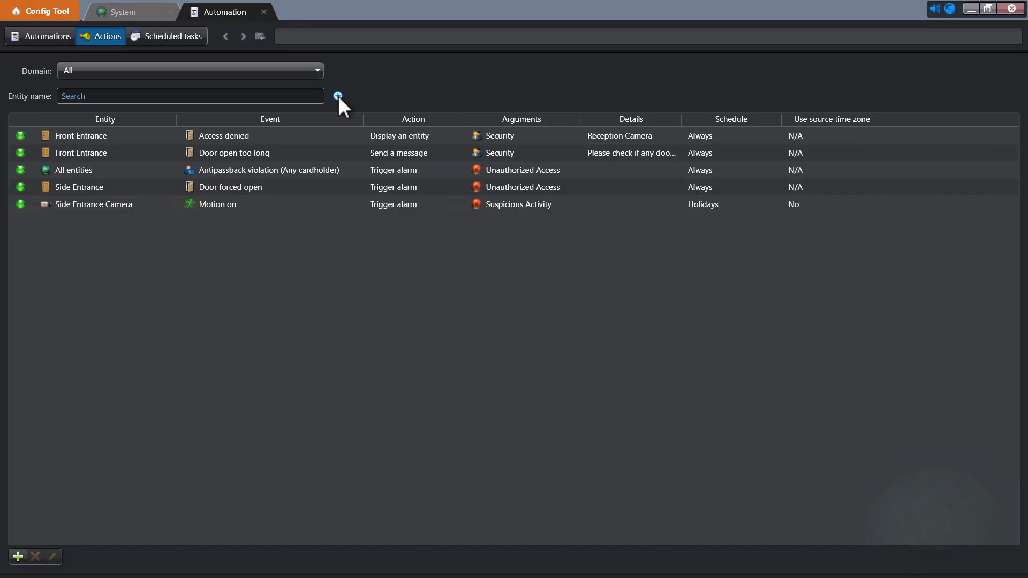
pyautogui.click(305, 135)
pyautogui.click(304, 134)
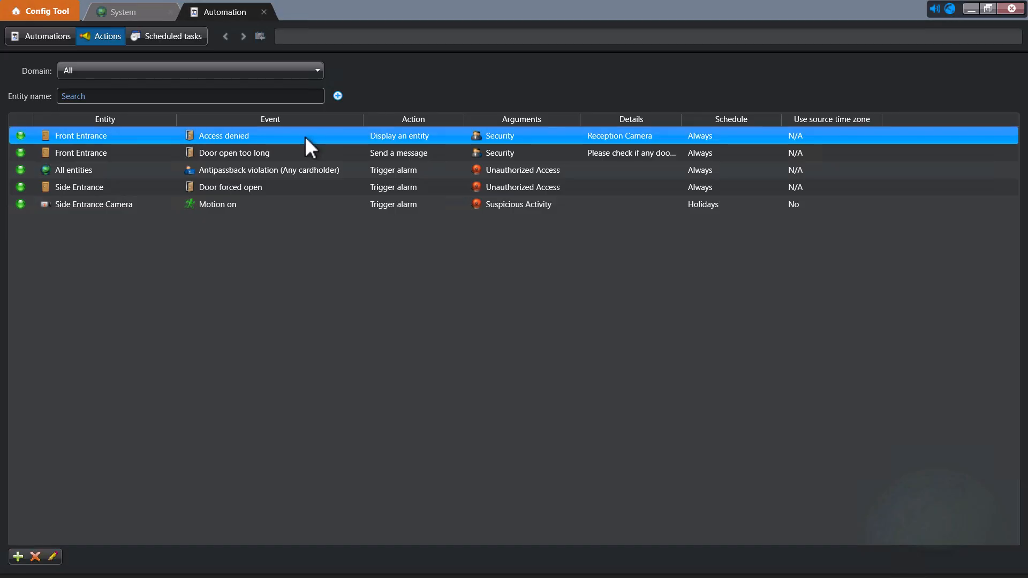
pyautogui.keyDown('shift'); pyautogui.click(284, 187); pyautogui.keyUp('shift')
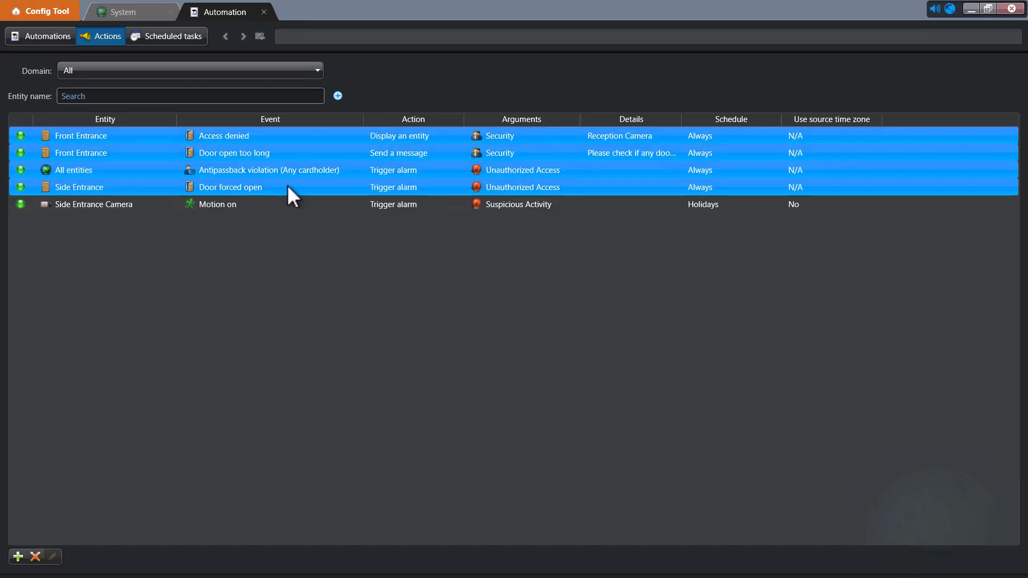
pyautogui.click(275, 205)
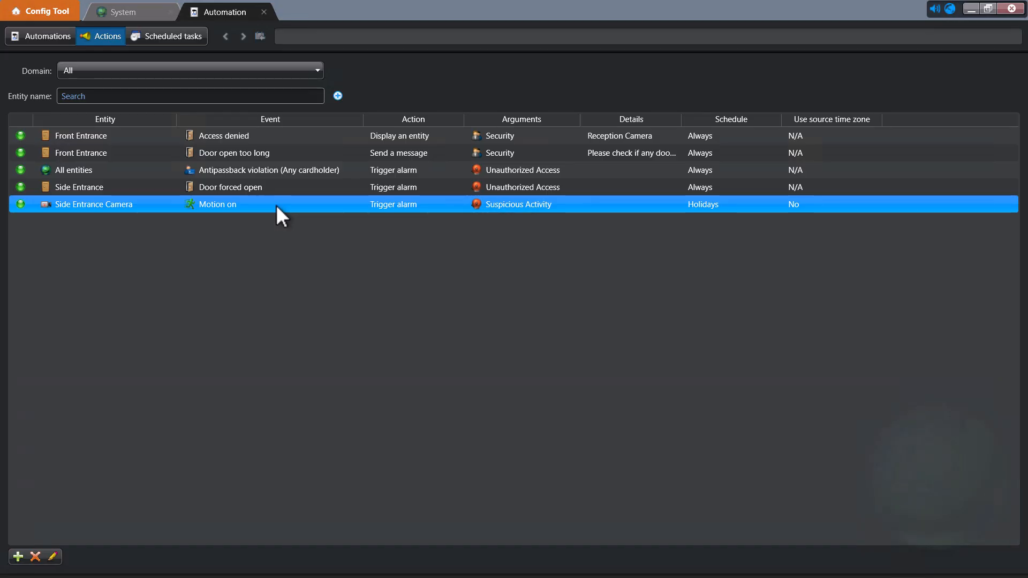
# Add and save a rule: Door open too long at Side Entrance messages Security about blocked doors.
pyautogui.click(17, 558)
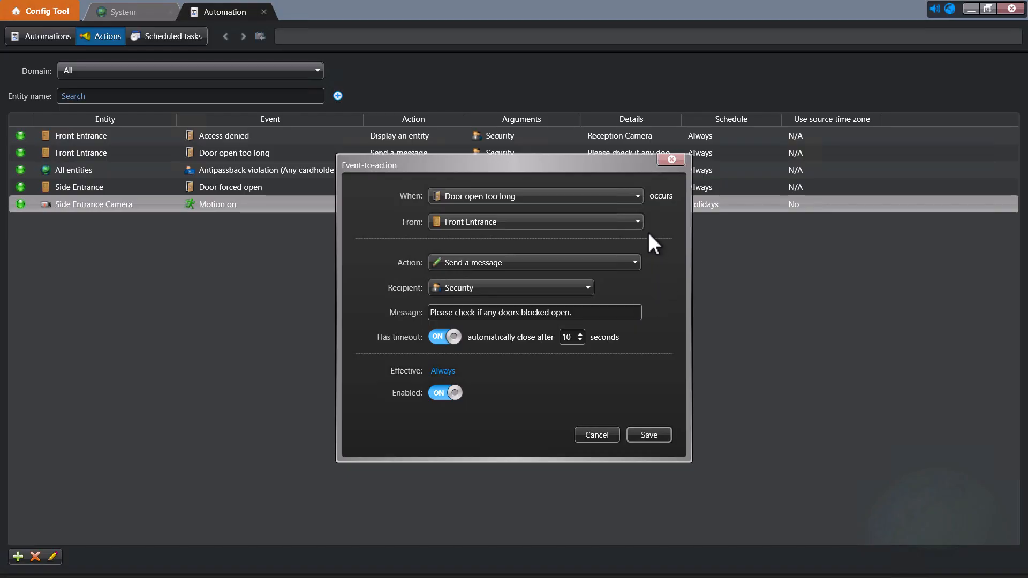
pyautogui.click(608, 224)
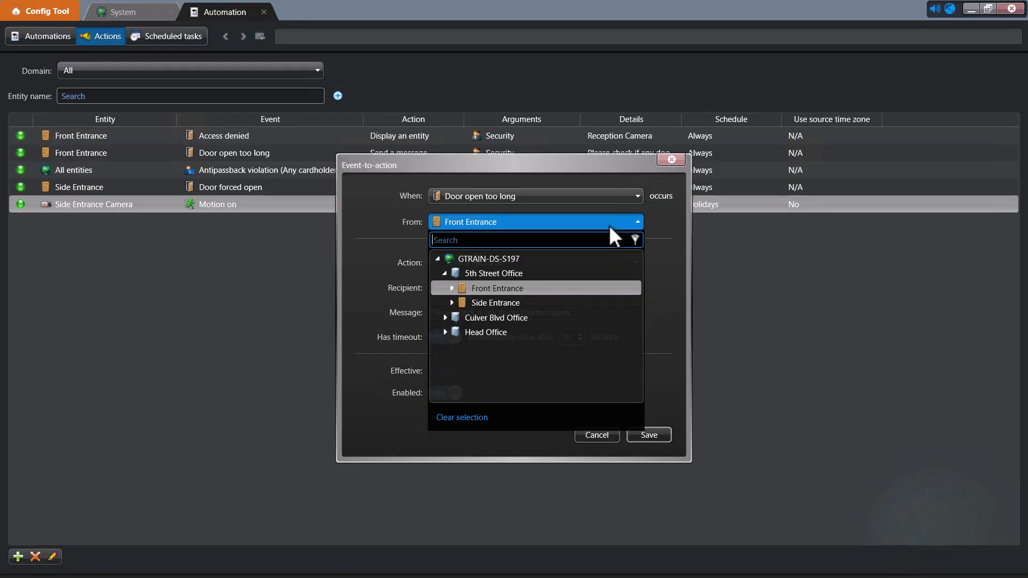
pyautogui.click(528, 302)
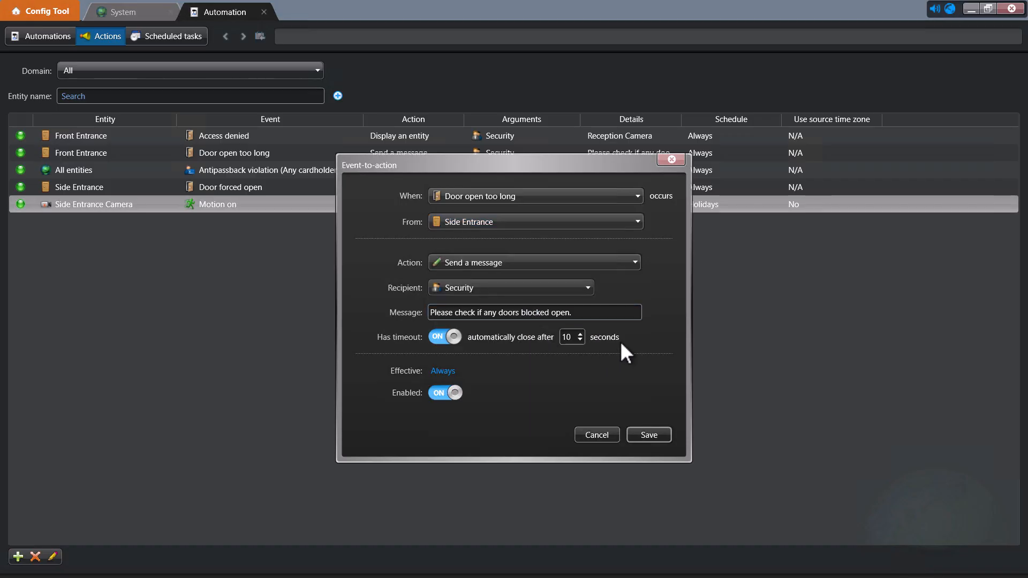
pyautogui.click(635, 433)
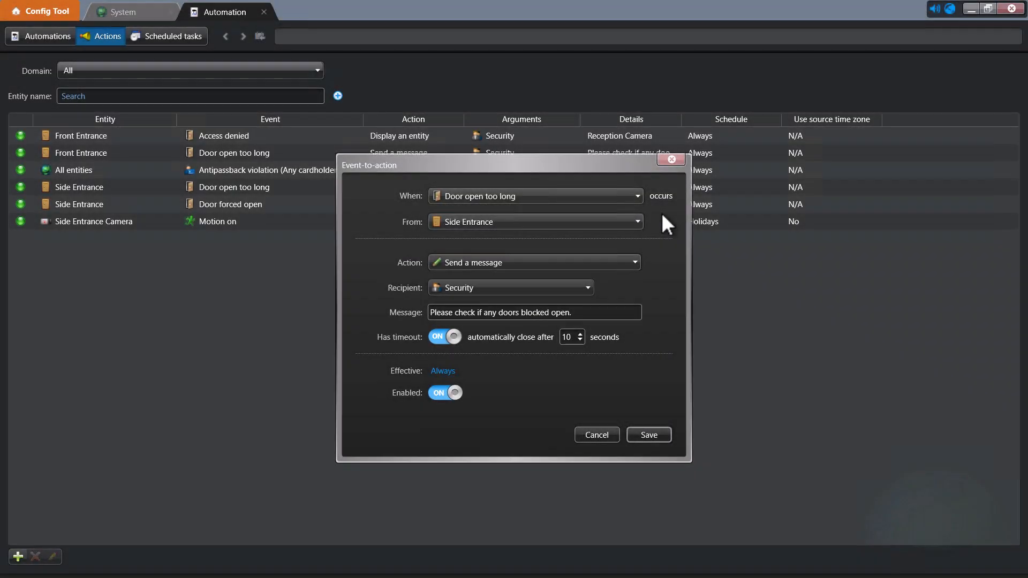
# Set a new rule's trigger to Motion on from Reception Camera under 5th Street Office.
pyautogui.click(636, 197)
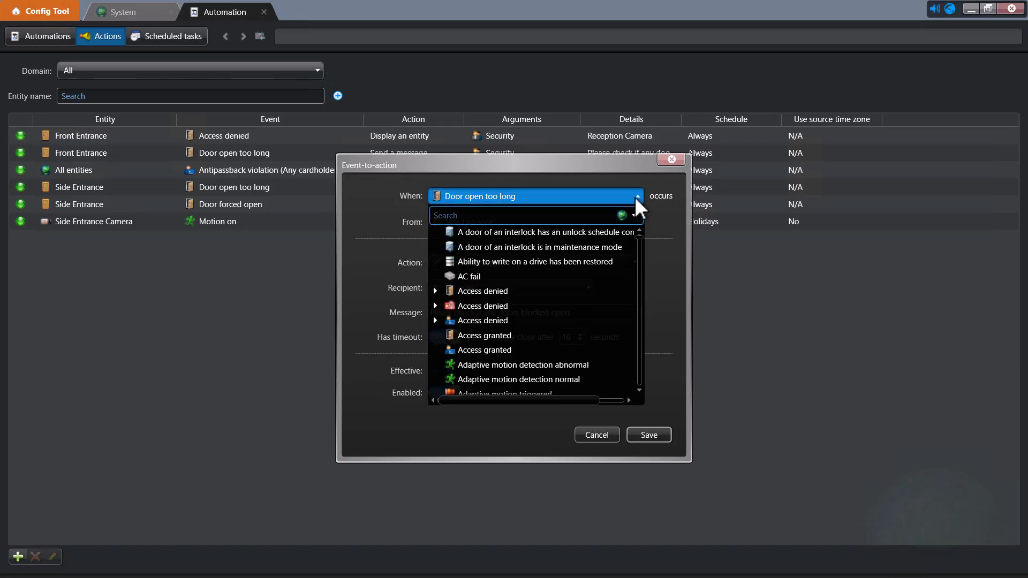
pyautogui.write('motion')
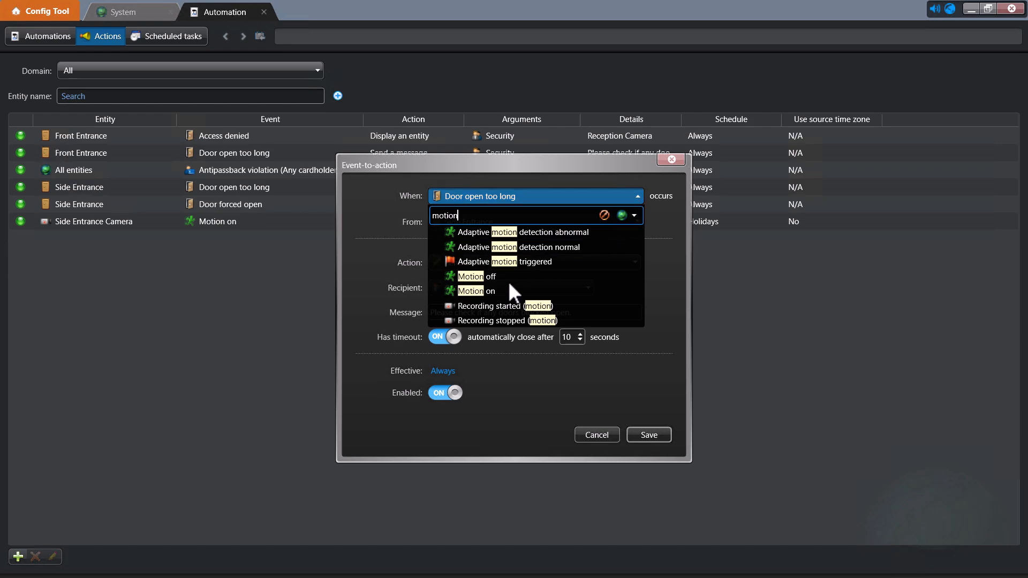
pyautogui.click(495, 289)
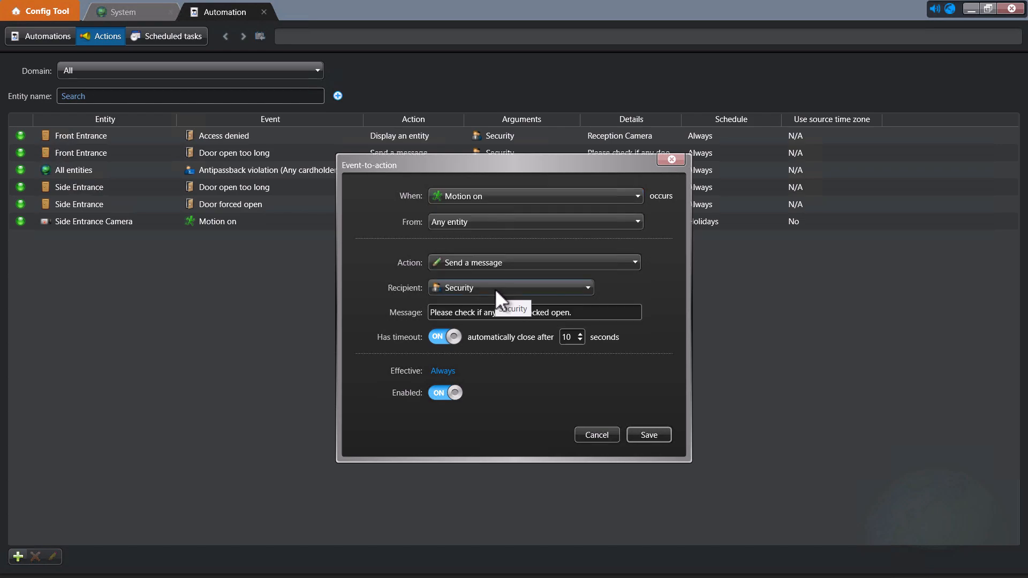
pyautogui.click(519, 226)
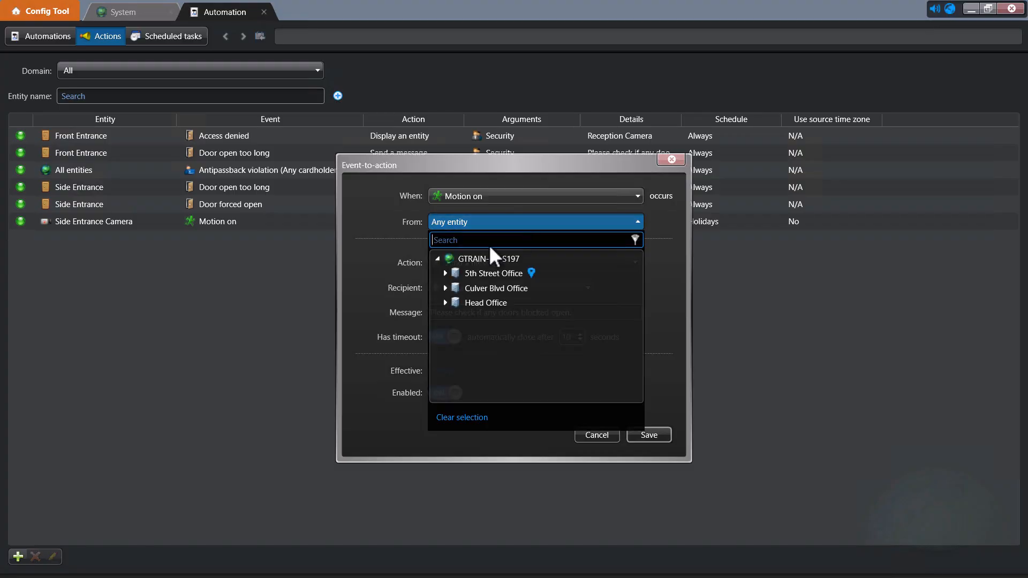
pyautogui.click(447, 272)
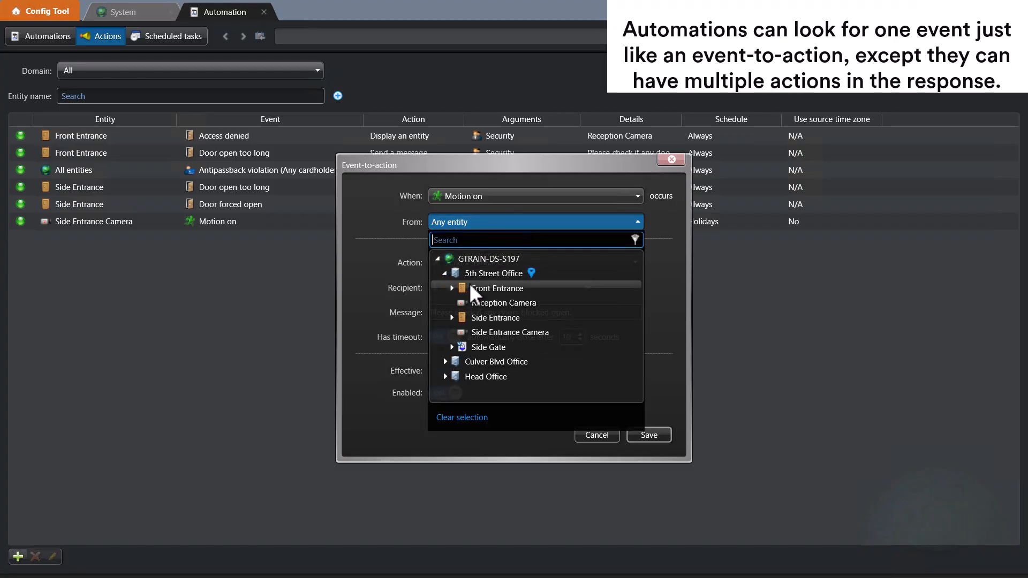
pyautogui.click(480, 303)
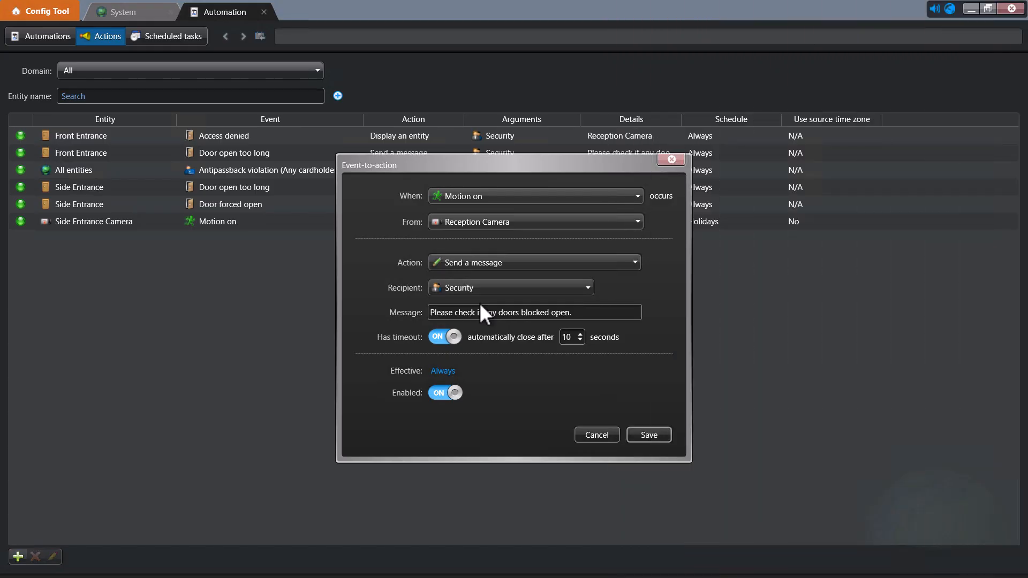
# Make the action add a Reception Camera bookmark reading 'Someone in the reception area.'.
pyautogui.click(627, 265)
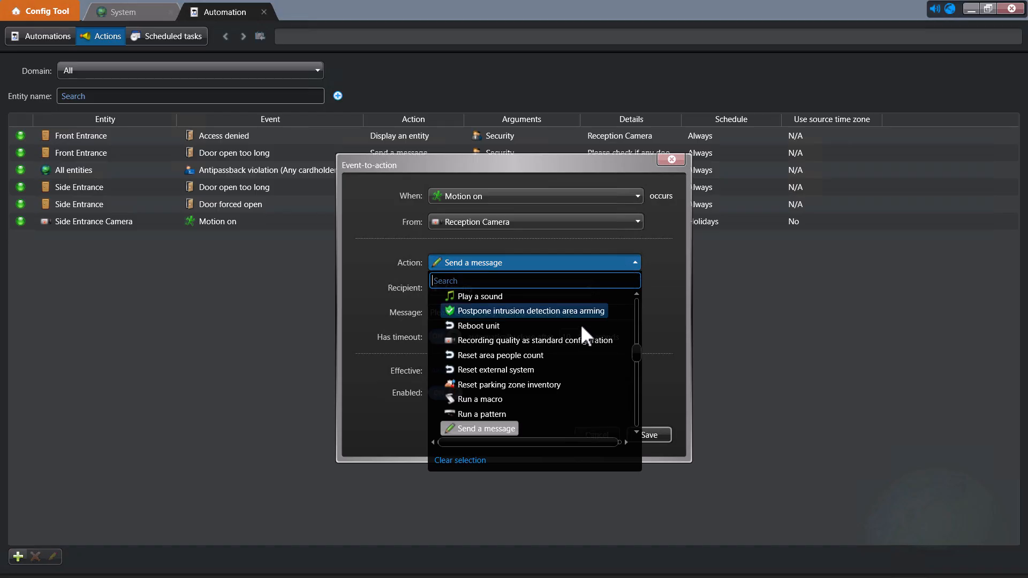
pyautogui.scroll(-5, 578, 337)
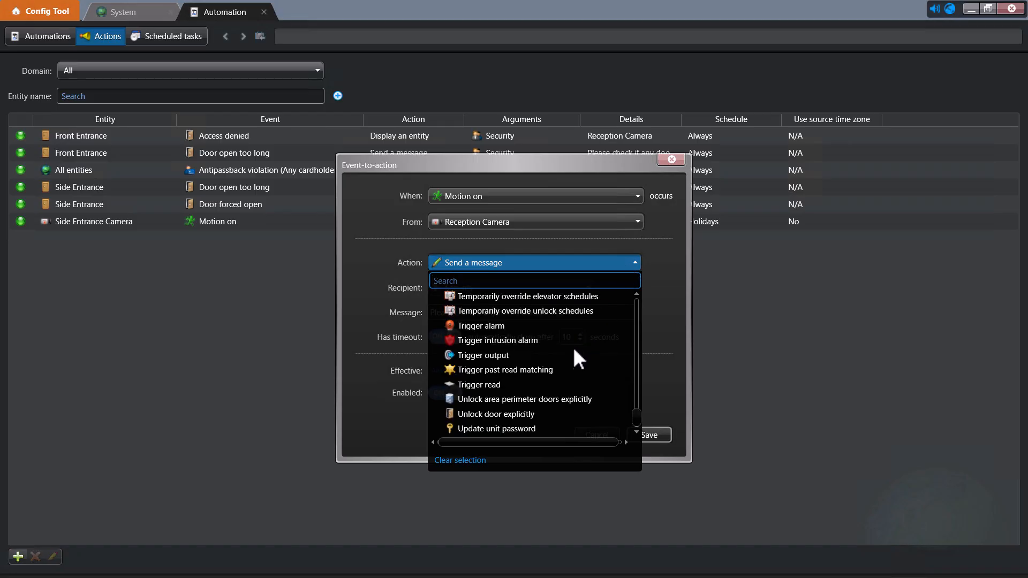
pyautogui.click(504, 324)
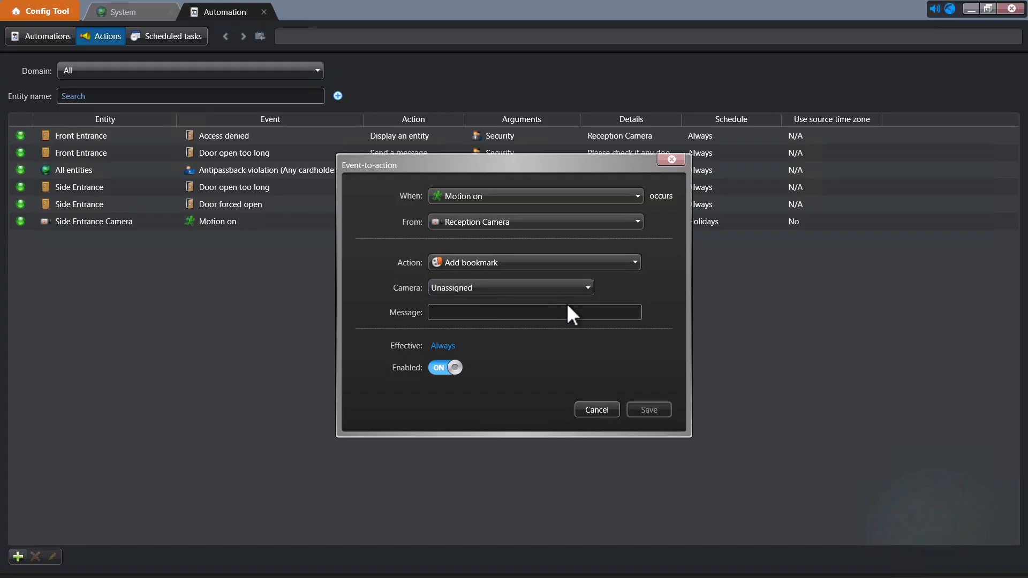
pyautogui.click(564, 317)
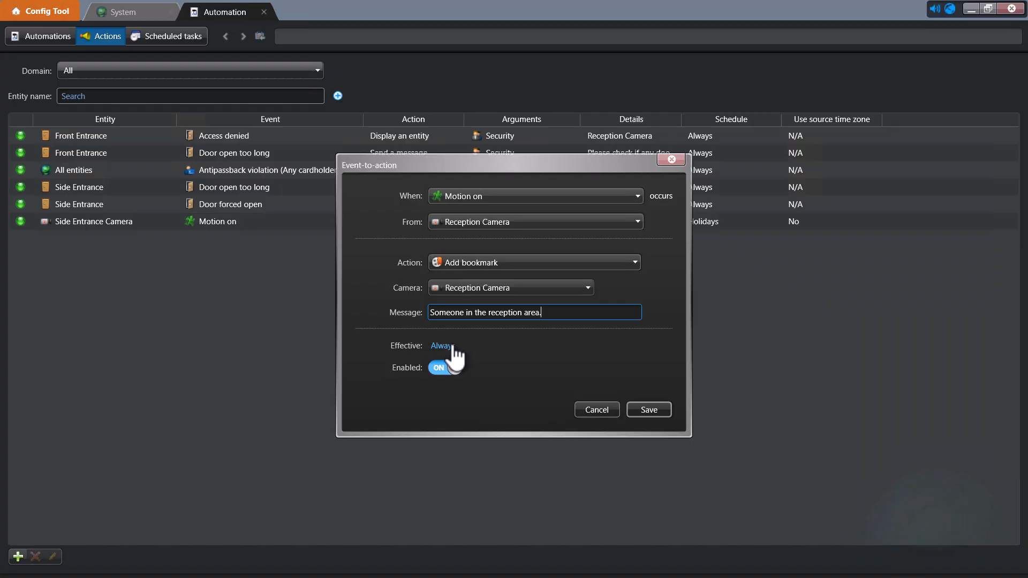
# Limit the rule to the Nightly Operating Hours schedule and save it.
pyautogui.click(442, 346)
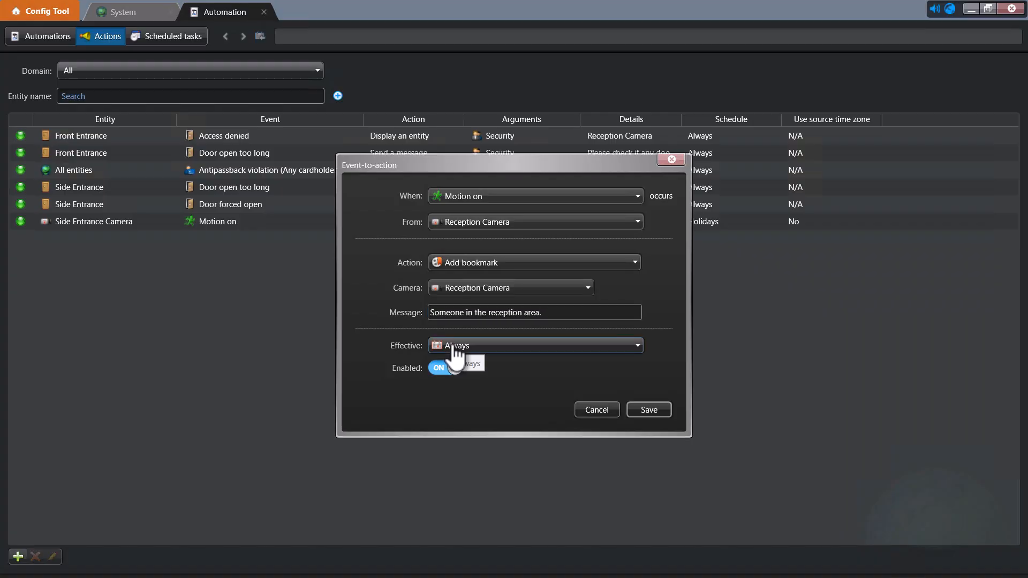
pyautogui.click(457, 348)
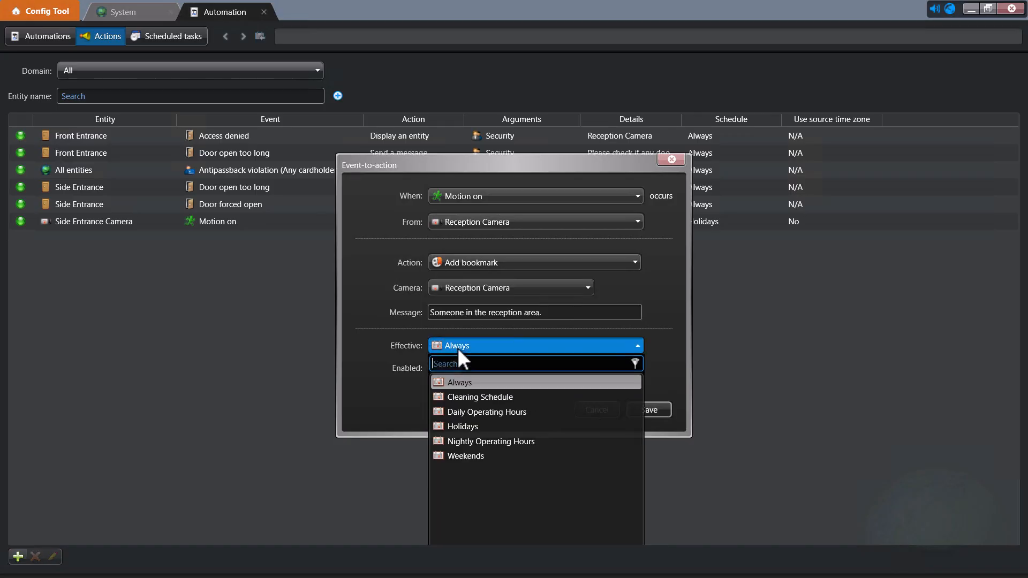
pyautogui.click(493, 439)
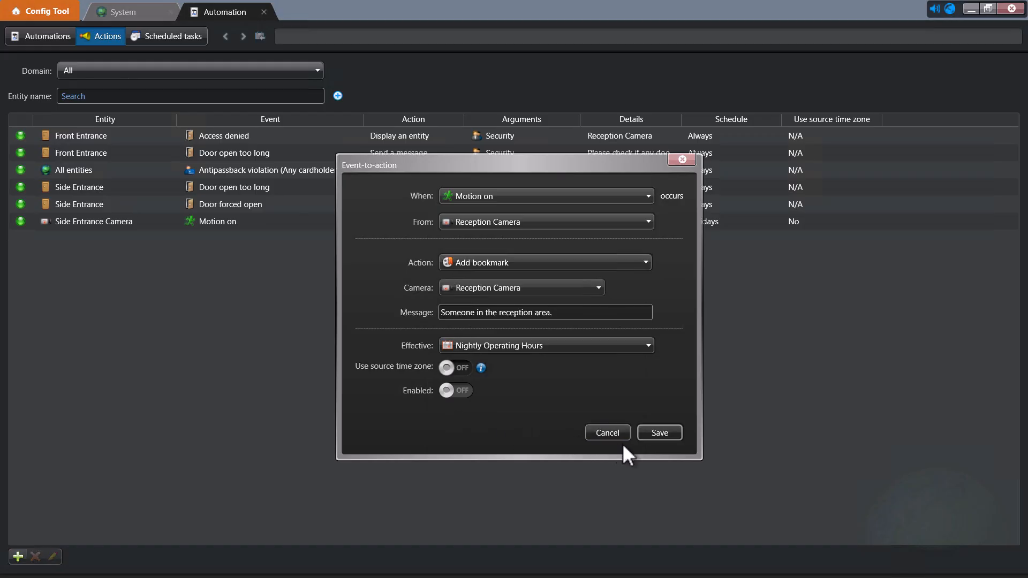
pyautogui.click(661, 434)
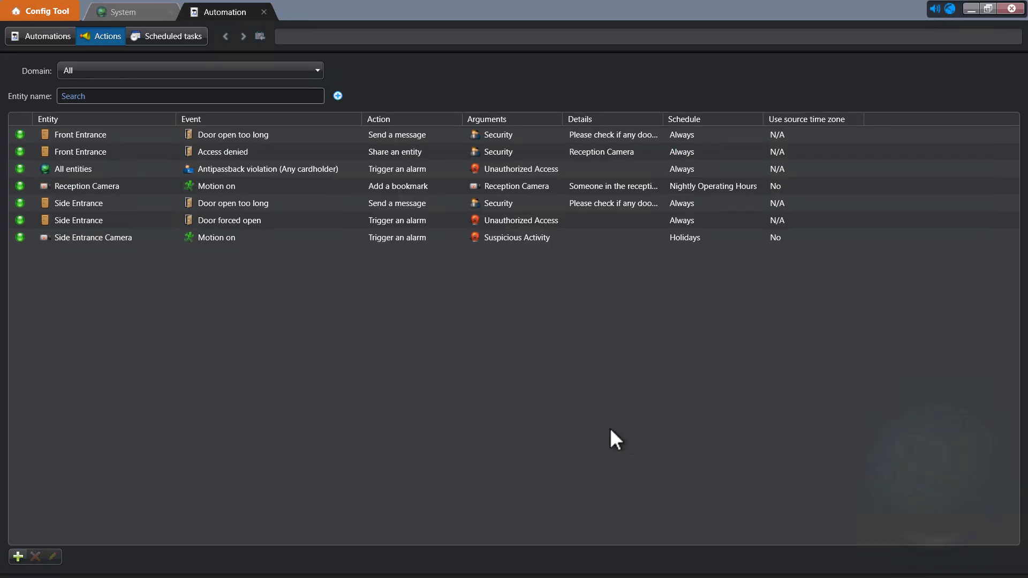
# Convert the Reception Camera motion rule into a 'Motion on > Add a bookmark' automation, then return to Actions.
pyautogui.click(281, 194)
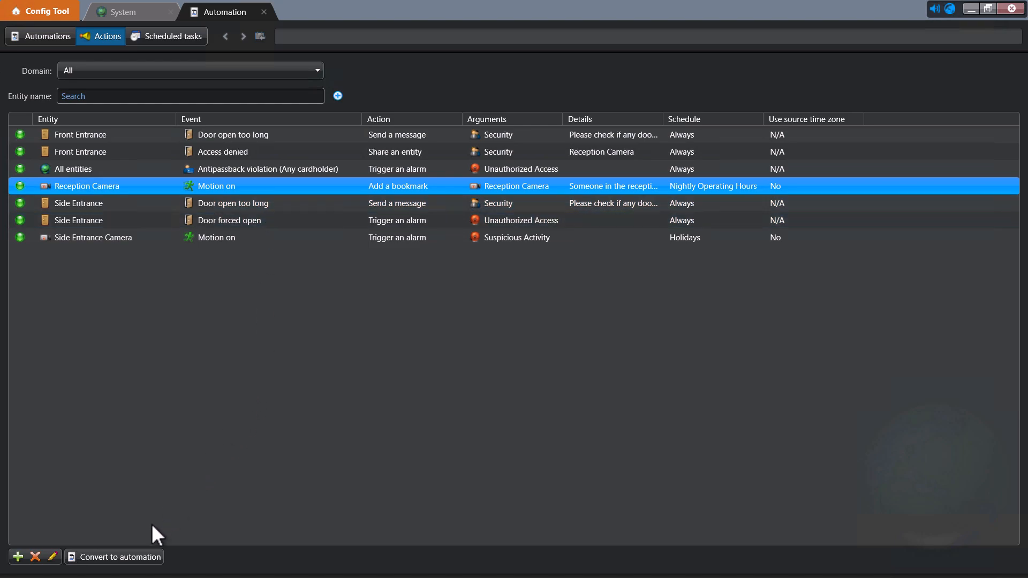
pyautogui.click(129, 551)
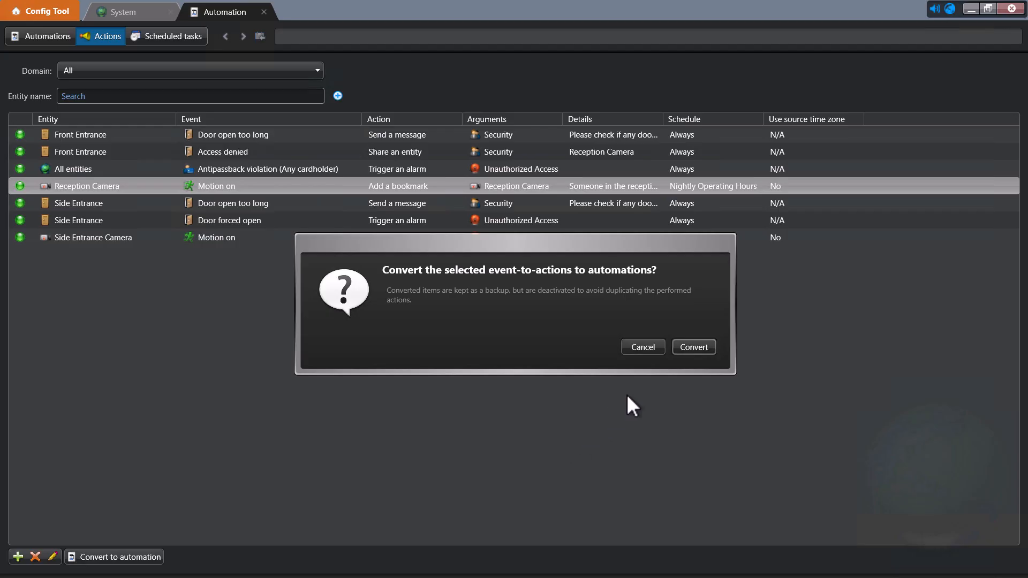
pyautogui.click(683, 352)
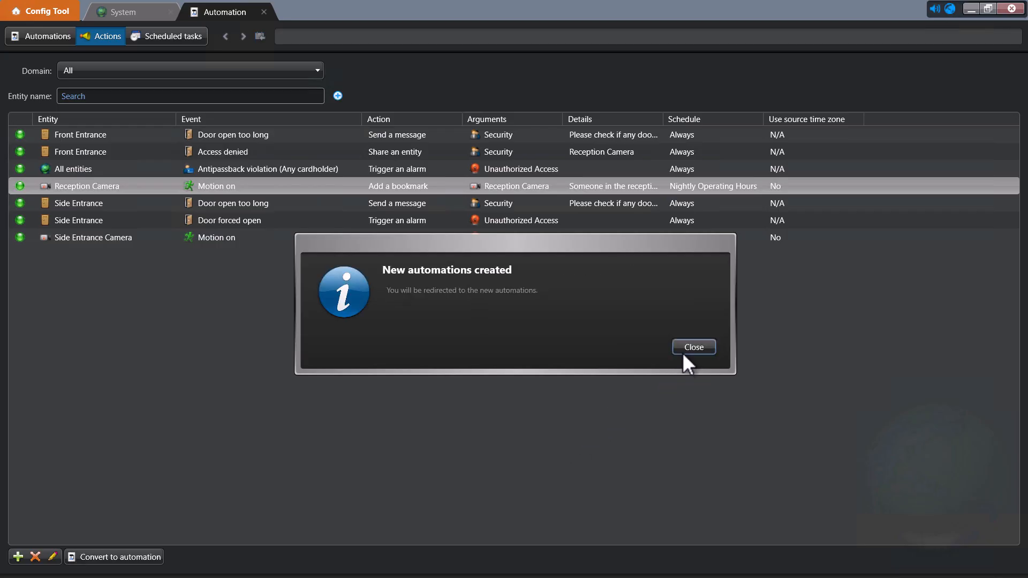
pyautogui.click(692, 347)
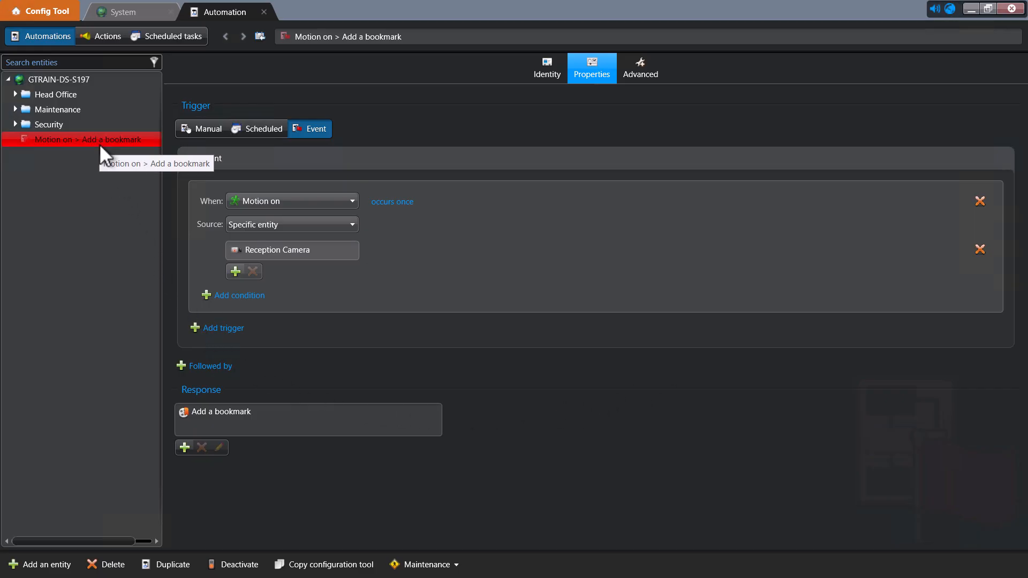
pyautogui.click(105, 40)
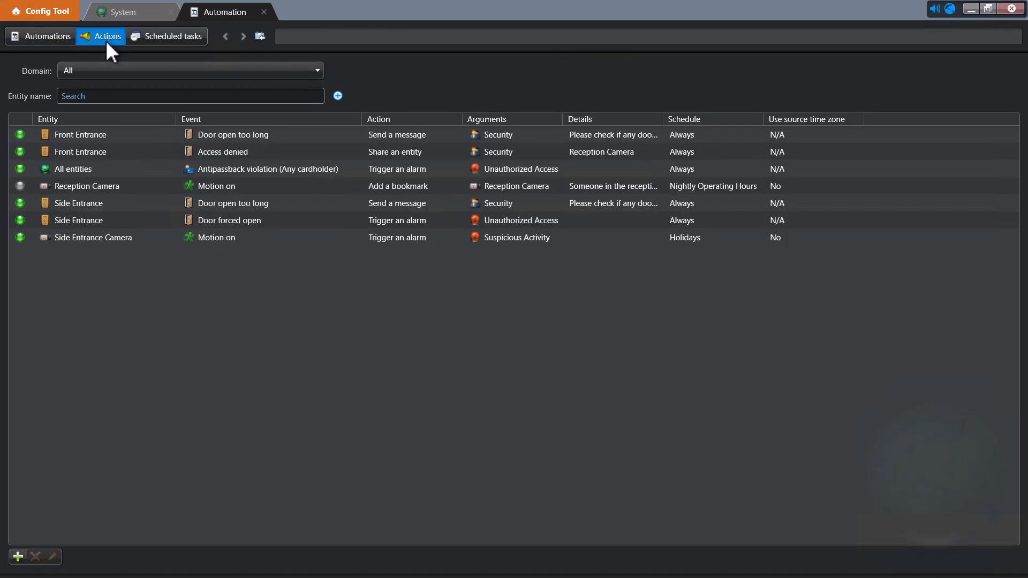